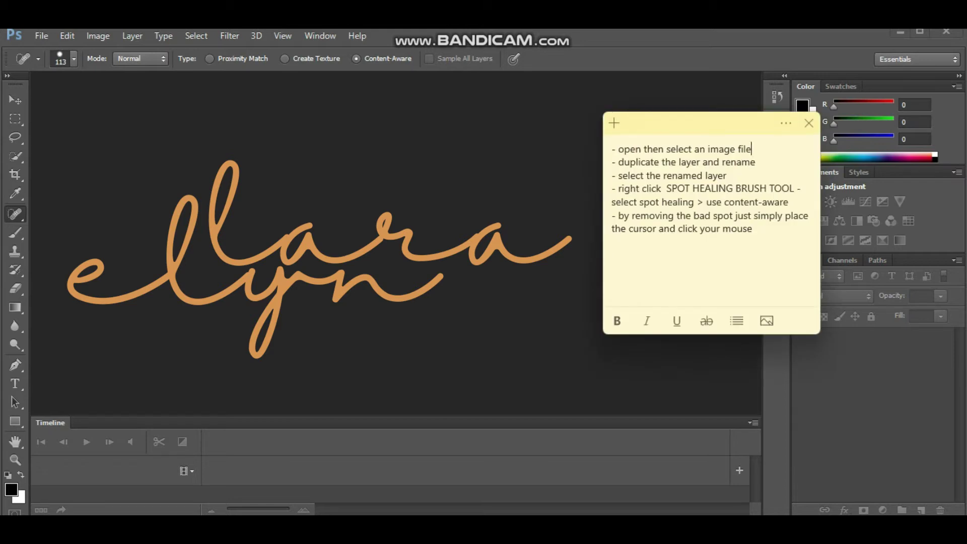
# Open houcine-ncib-B4TjXnI0Y2c-unsplash.jpg from the removed bad spots folder.
pyautogui.moveTo(752, 149); pyautogui.dragTo(612, 149)
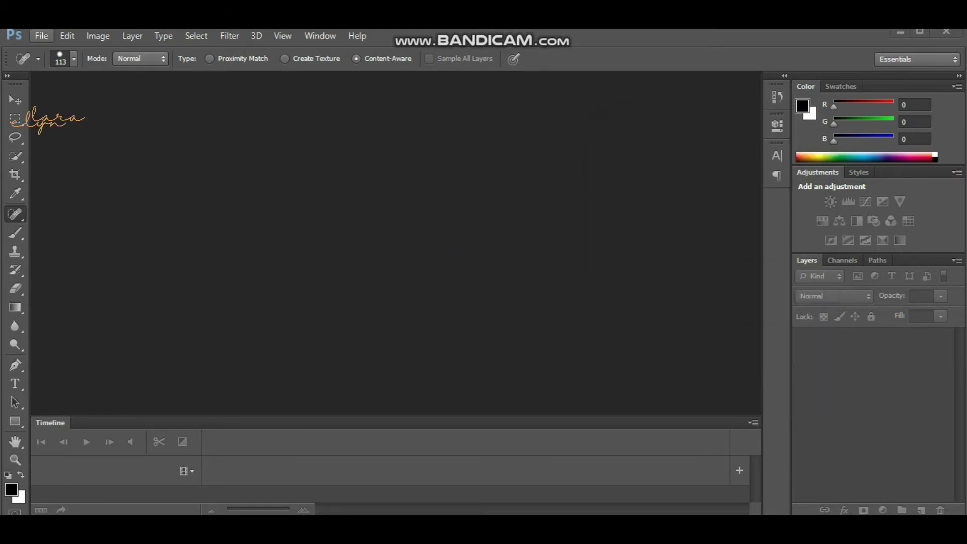
pyautogui.click(42, 35)
pyautogui.click(56, 65)
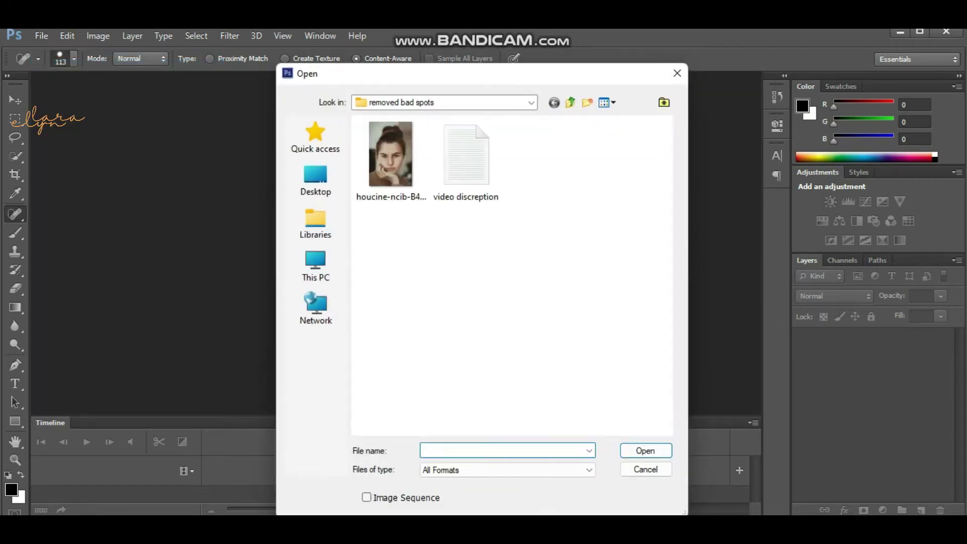
pyautogui.doubleClick(390, 156)
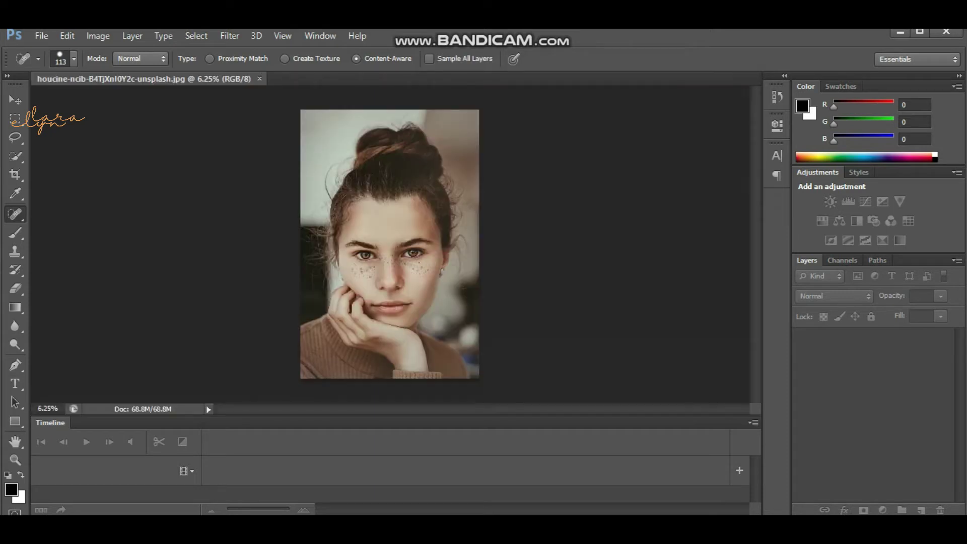
# Zoom in to 25% so the freckled cheeks and eyes fill the canvas.
pyautogui.click(319, 35)
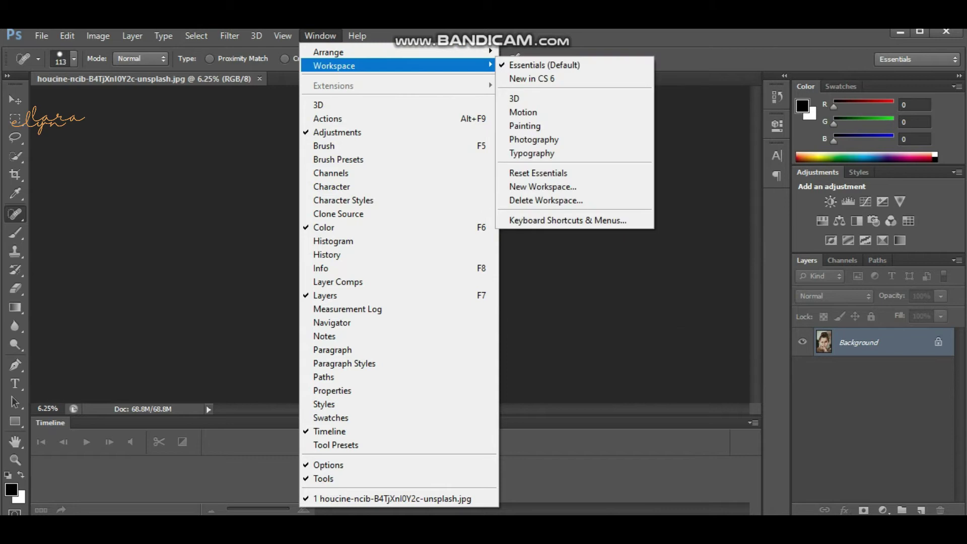
pyautogui.click(282, 35)
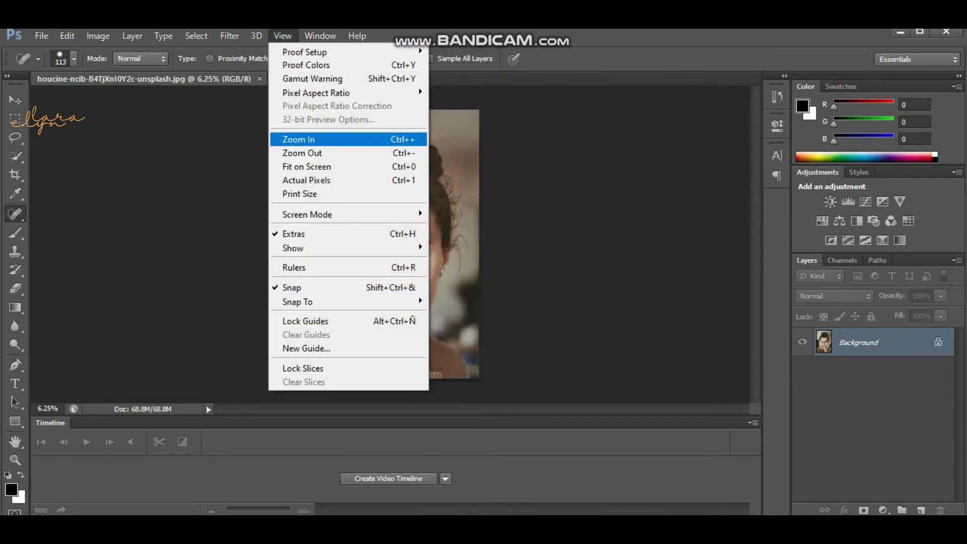
pyautogui.click(302, 139)
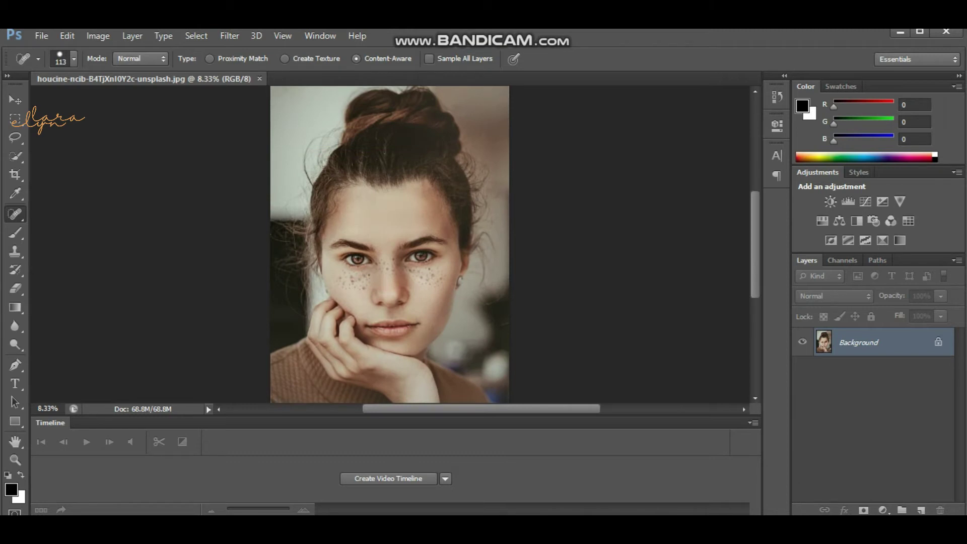
pyautogui.hotkey('ctrl', '+')
pyautogui.hotkey('ctrl', '+')
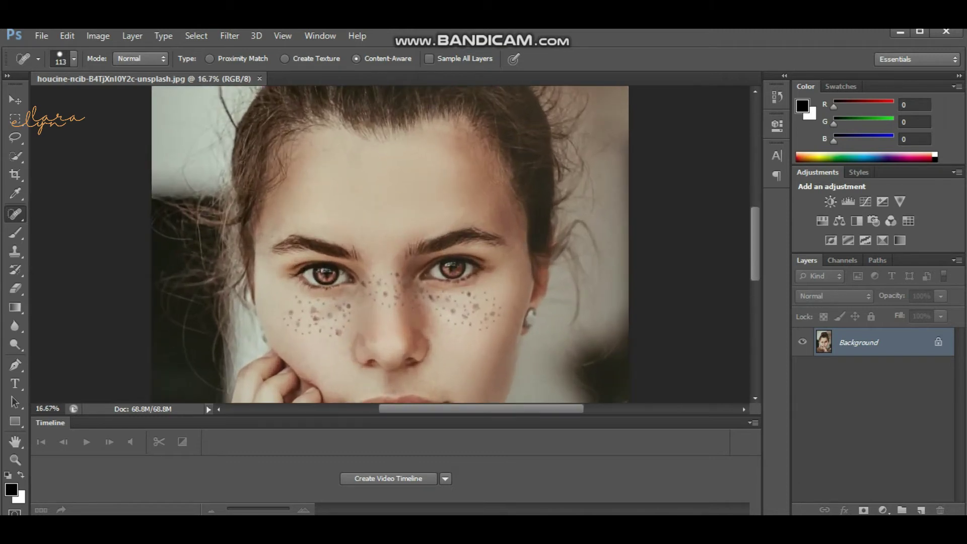
pyautogui.hotkey('ctrl', '+')
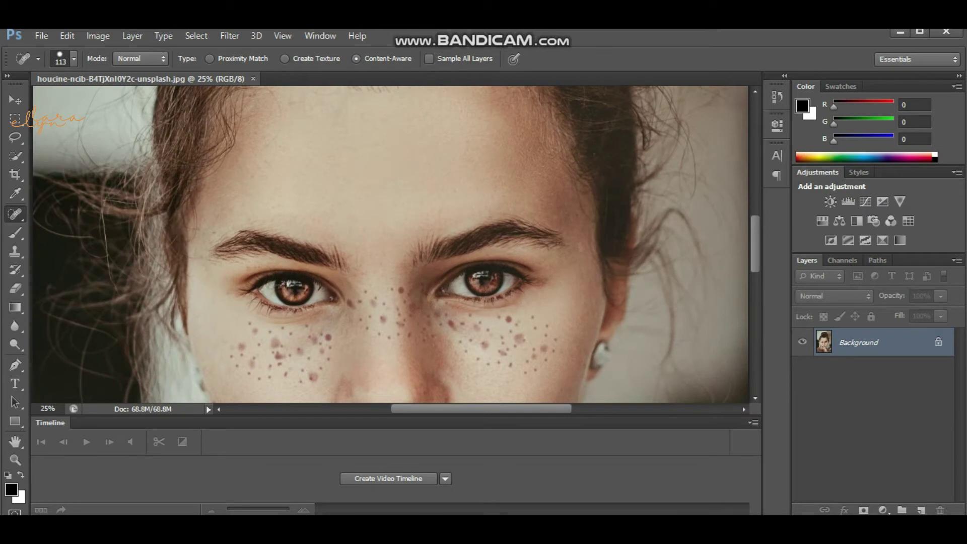
pyautogui.scroll(-2, 396, 243)
pyautogui.scroll(-1, 396, 244)
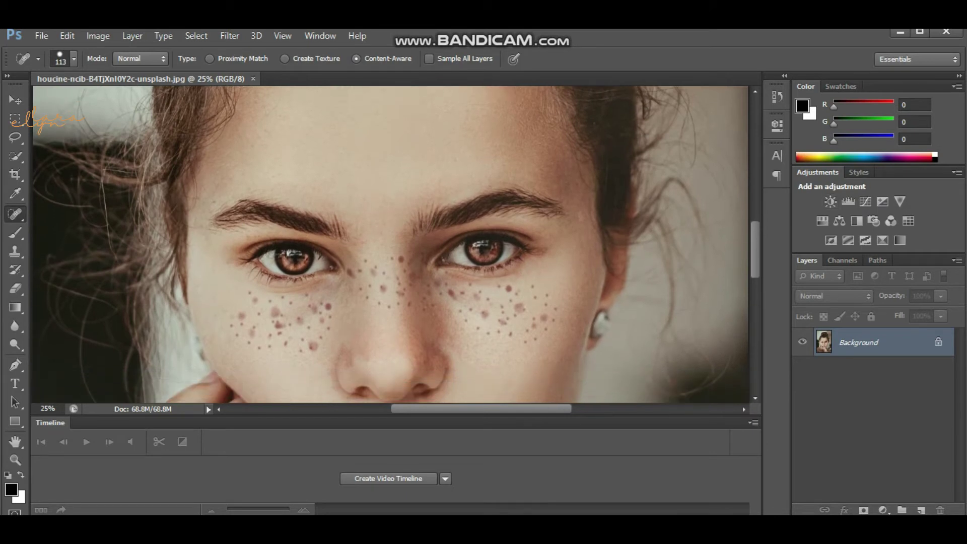
# Duplicate the Background layer as a new layer named 'spots'.
pyautogui.hotkey('alt', 'Tab')
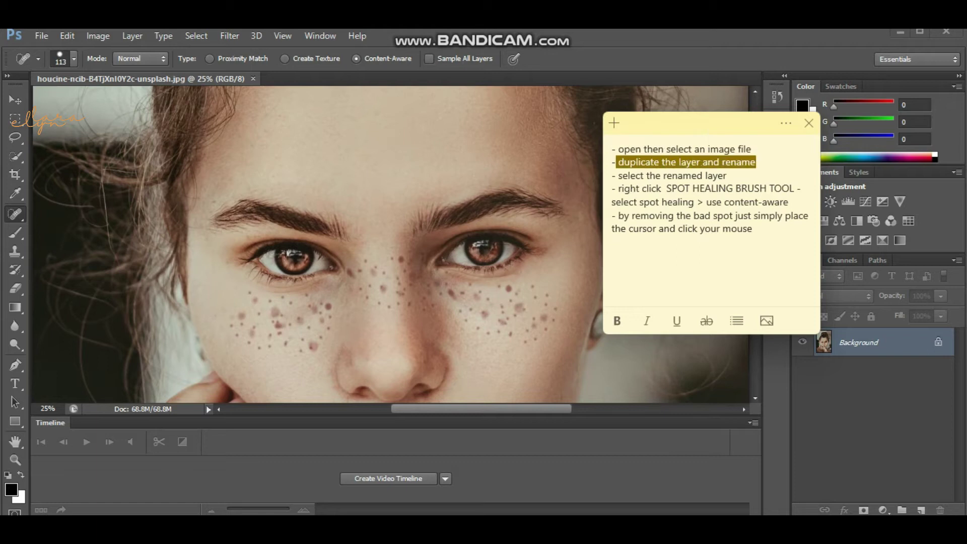
pyautogui.hotkey('alt', 'Tab')
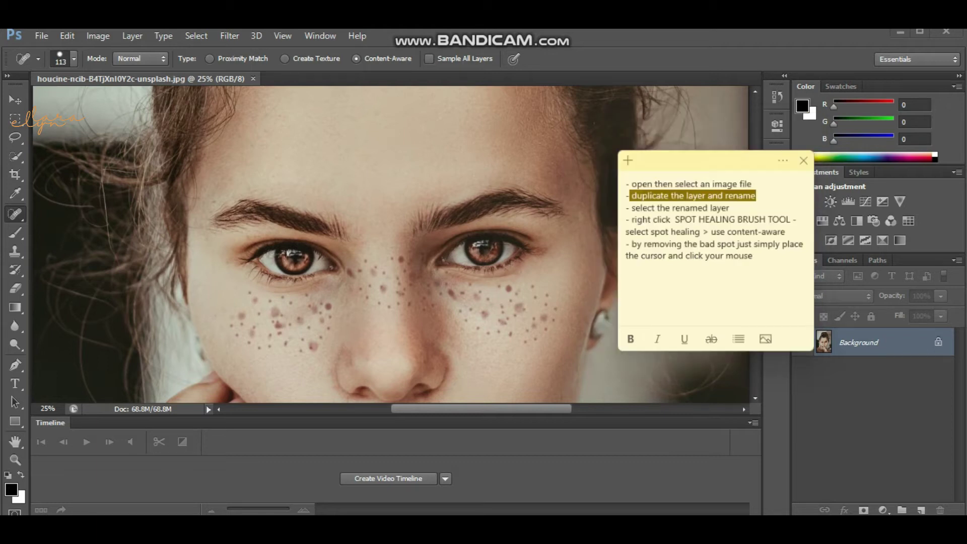
pyautogui.rightClick(809, 341)
pyautogui.click(866, 371)
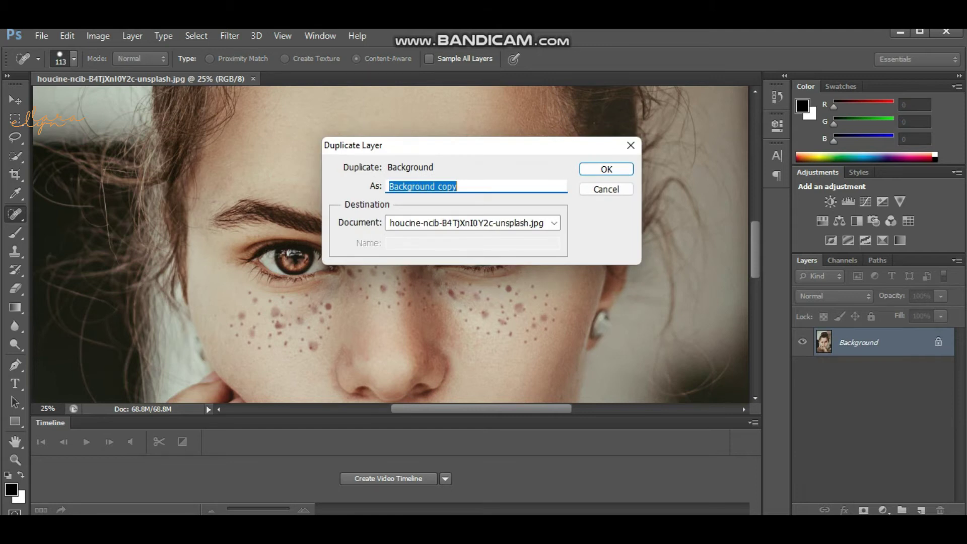
pyautogui.write('spots')
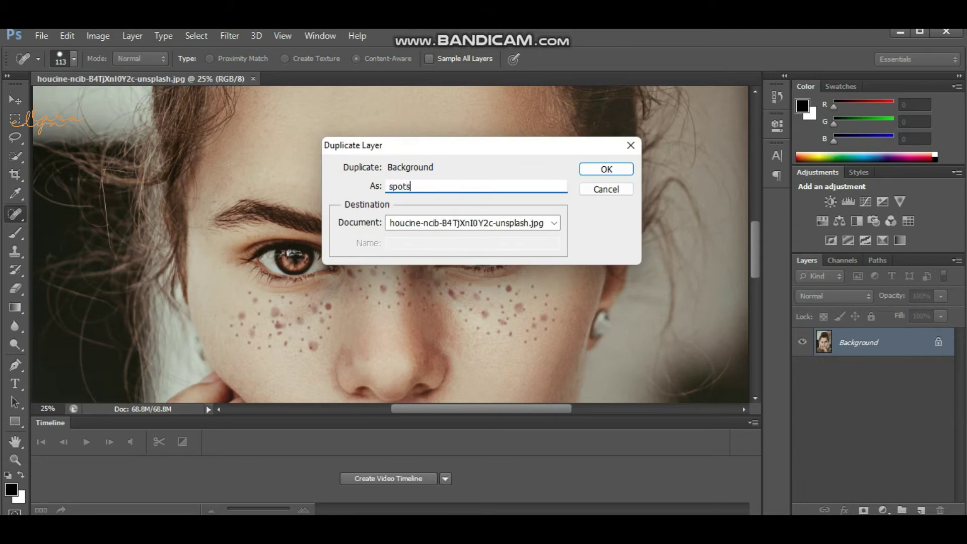
pyautogui.press('Return')
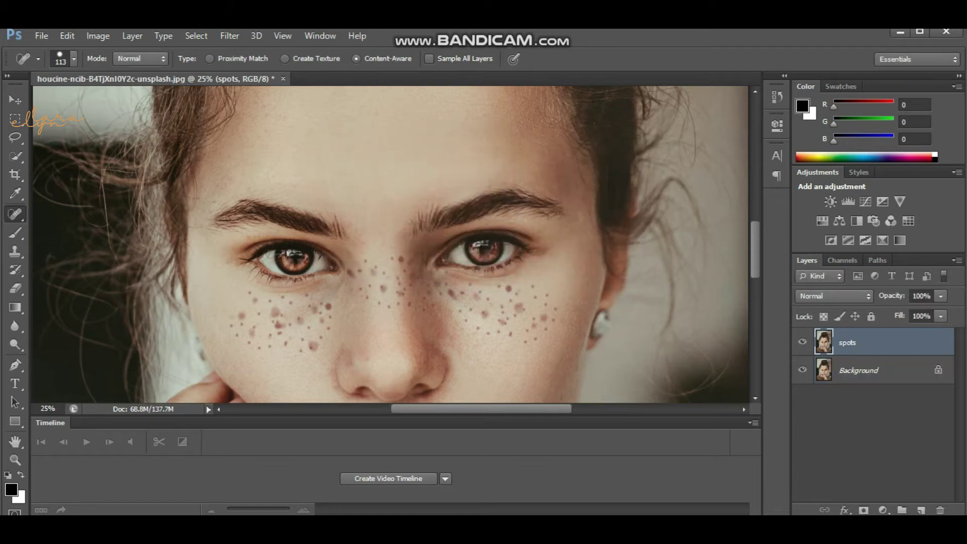
# Review the tutorial notes on the Spot Healing Brush and clicking bad spots.
pyautogui.hotkey('alt', 'Tab')
pyautogui.hotkey('ctrl', 'shift', 'Right')
pyautogui.hotkey('ctrl', 'shift', 'Right')
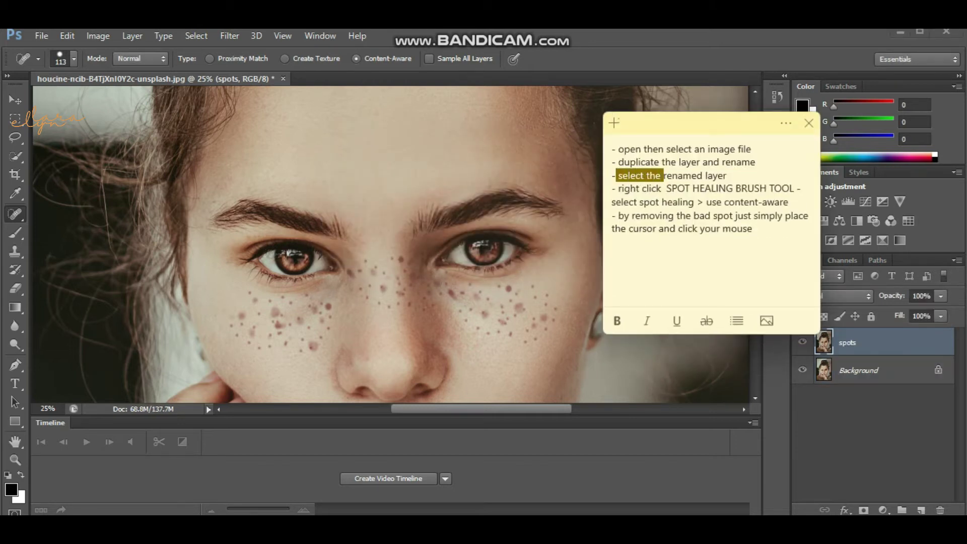
pyautogui.hotkey('ctrl', 'shift', 'Right')
pyautogui.hotkey('ctrl', 'shift', 'Right')
pyautogui.moveTo(621, 188)
pyautogui.mouseDown()
pyautogui.moveTo(790, 188)
pyautogui.moveTo(791, 202)
pyautogui.mouseUp()
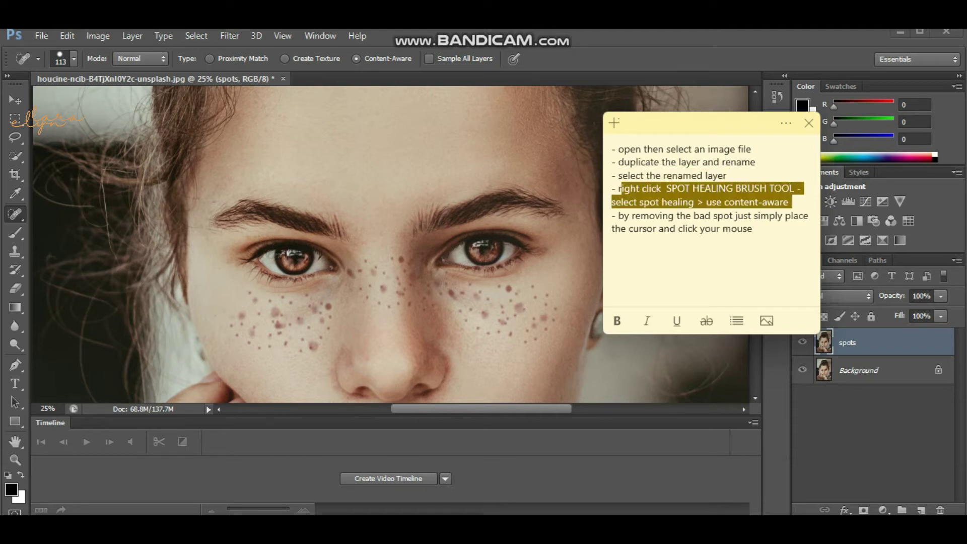
pyautogui.moveTo(611, 216); pyautogui.dragTo(754, 229)
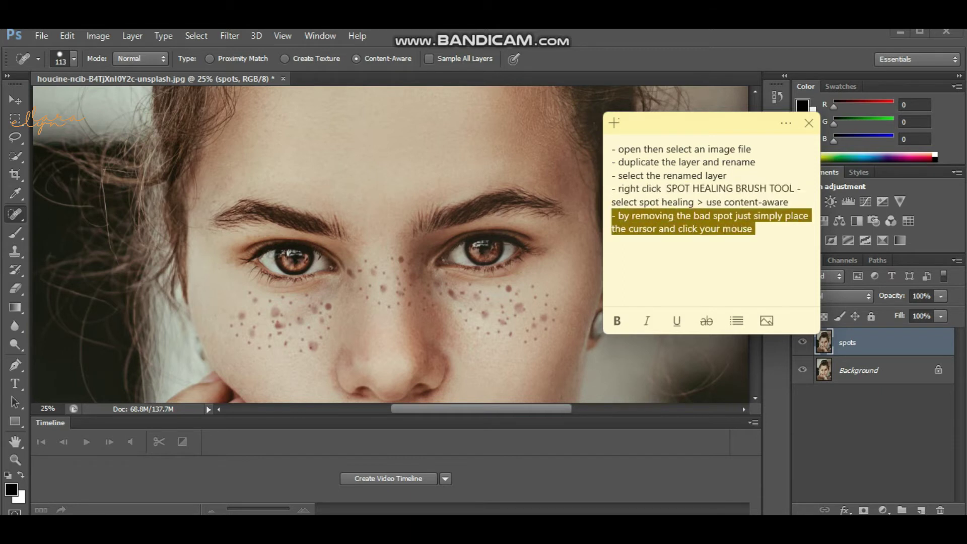
pyautogui.hotkey('alt', 'Tab')
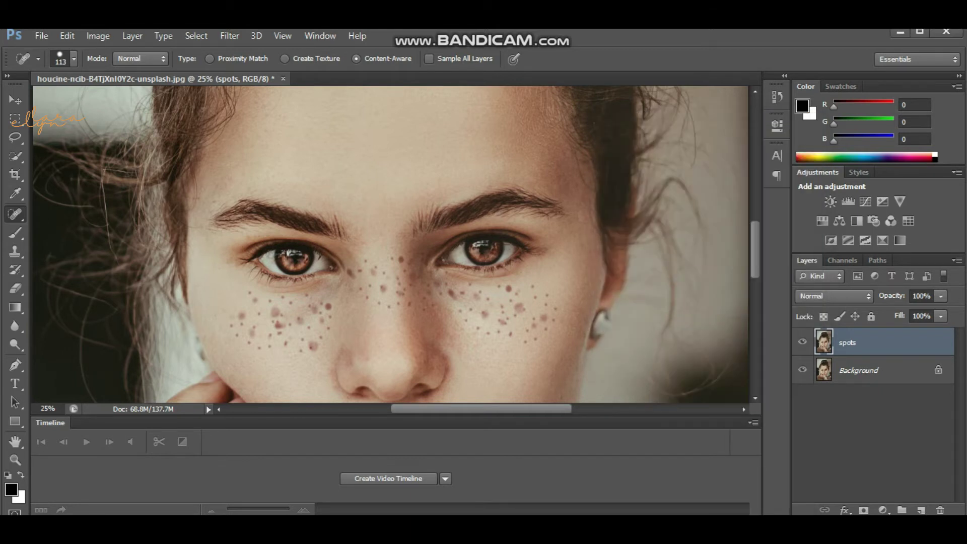
# Select the Spot Healing Brush from the healing tools group.
pyautogui.click(16, 193)
pyautogui.click(15, 214)
pyautogui.rightClick(15, 215)
pyautogui.click(97, 211)
# Heal the freckles across the right-hand cheek and under the right-hand eye.
pyautogui.click(544, 316)
pyautogui.click(549, 303)
pyautogui.click(556, 303)
pyautogui.click(553, 321)
pyautogui.click(564, 304)
pyautogui.click(530, 290)
pyautogui.click(536, 300)
pyautogui.click(507, 292)
pyautogui.click(538, 295)
pyautogui.click(544, 296)
pyautogui.click(541, 303)
pyautogui.click(544, 292)
pyautogui.click(537, 304)
pyautogui.click(540, 332)
pyautogui.click(529, 324)
pyautogui.click(517, 311)
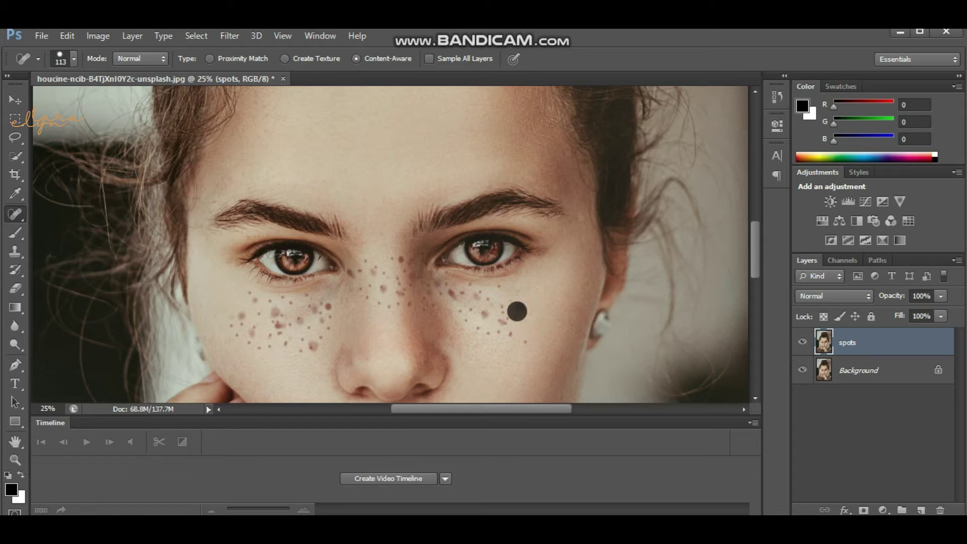
pyautogui.click(517, 295)
pyautogui.click(502, 288)
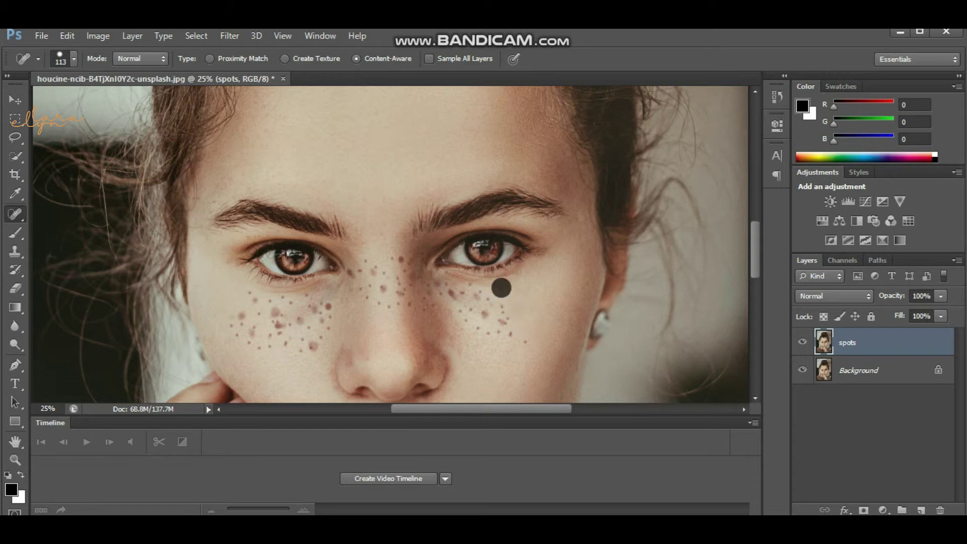
pyautogui.click(498, 314)
pyautogui.click(509, 320)
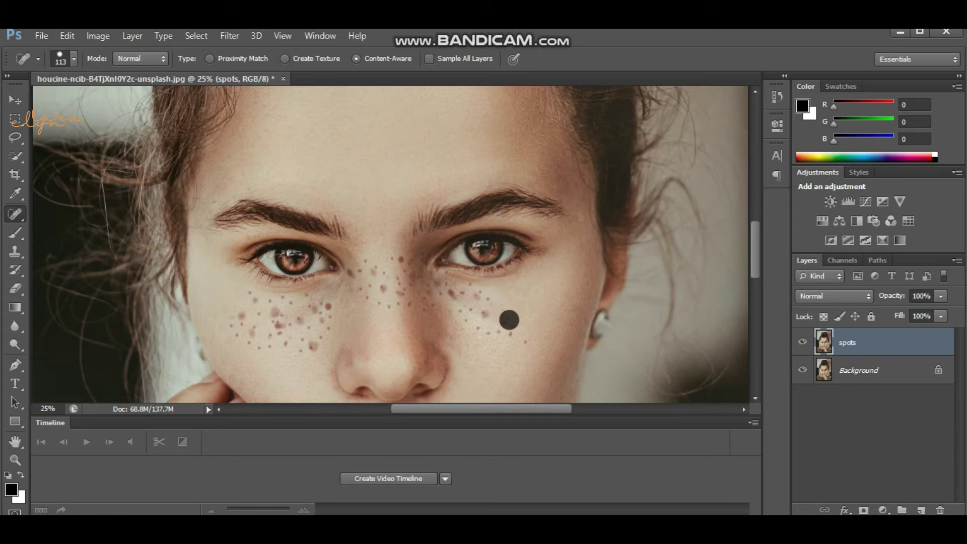
pyautogui.click(515, 337)
pyautogui.click(527, 342)
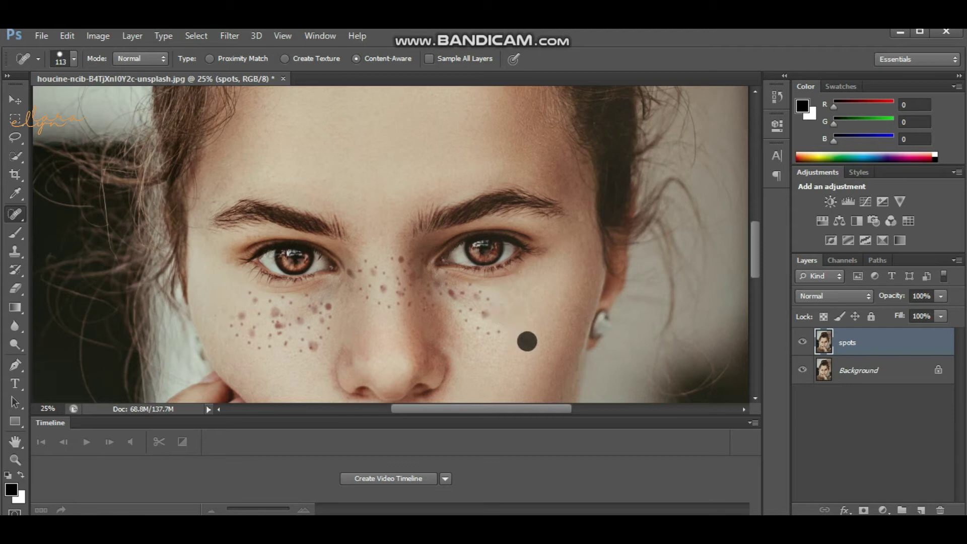
# Heal the freckles beside the nose, along the nose bridge and below the inner eyes.
pyautogui.click(499, 333)
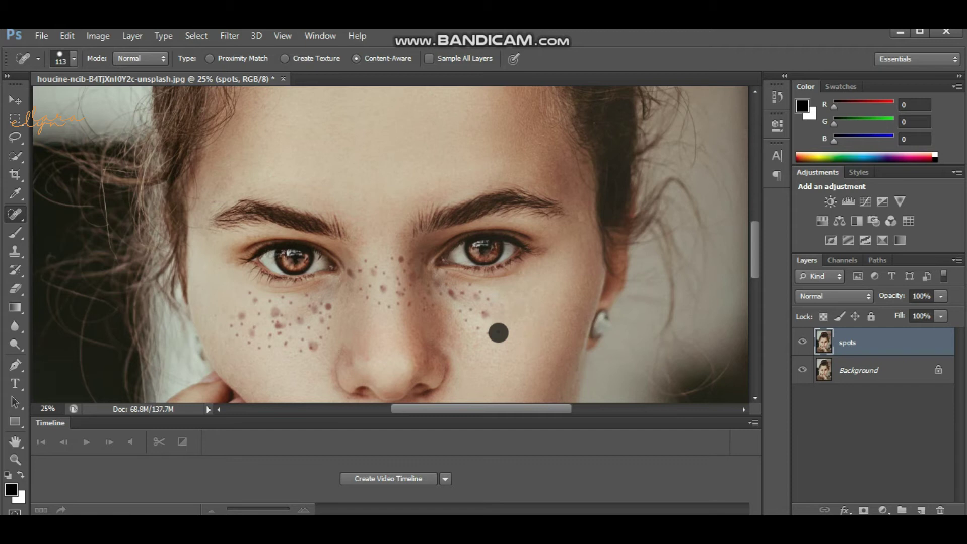
pyautogui.click(488, 332)
pyautogui.click(475, 327)
pyautogui.click(485, 311)
pyautogui.click(490, 301)
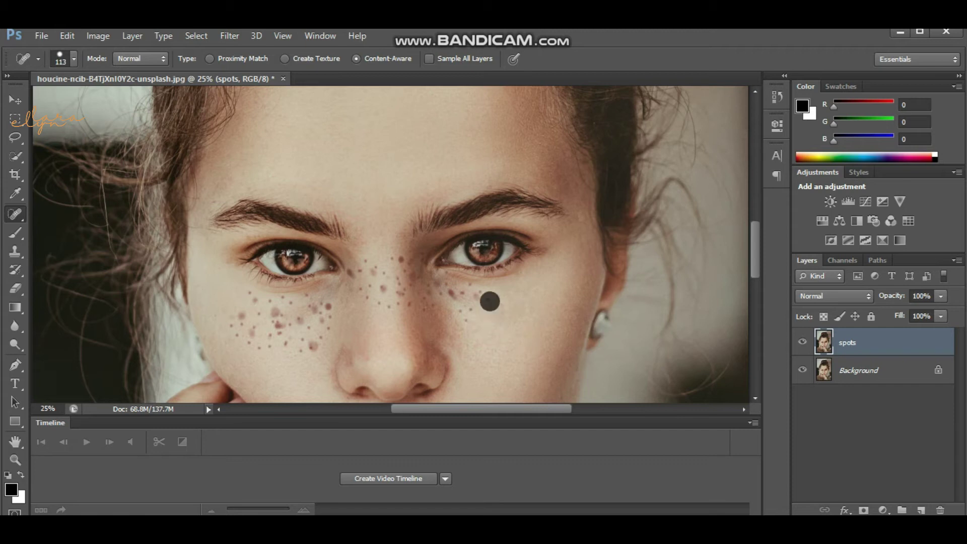
pyautogui.click(476, 295)
pyautogui.click(468, 291)
pyautogui.click(465, 312)
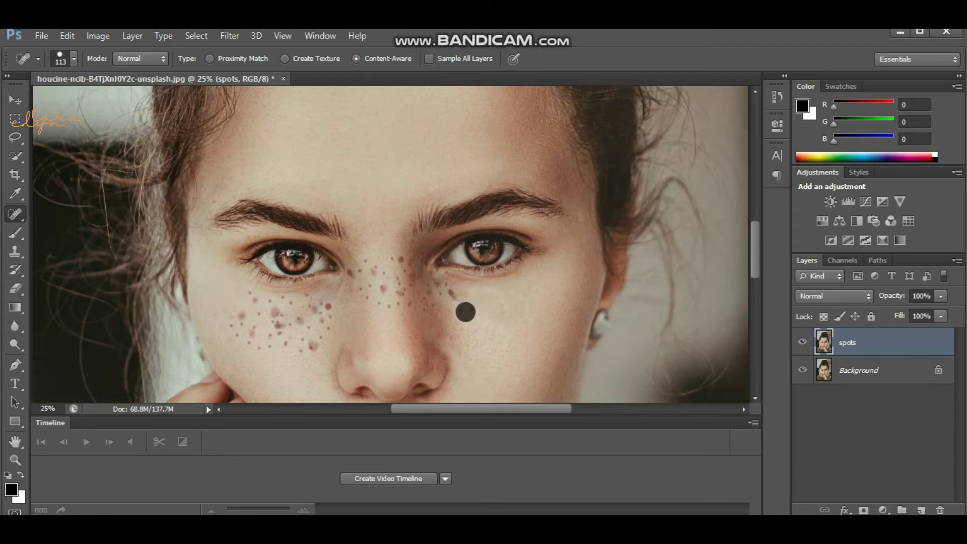
pyautogui.click(453, 296)
pyautogui.click(447, 290)
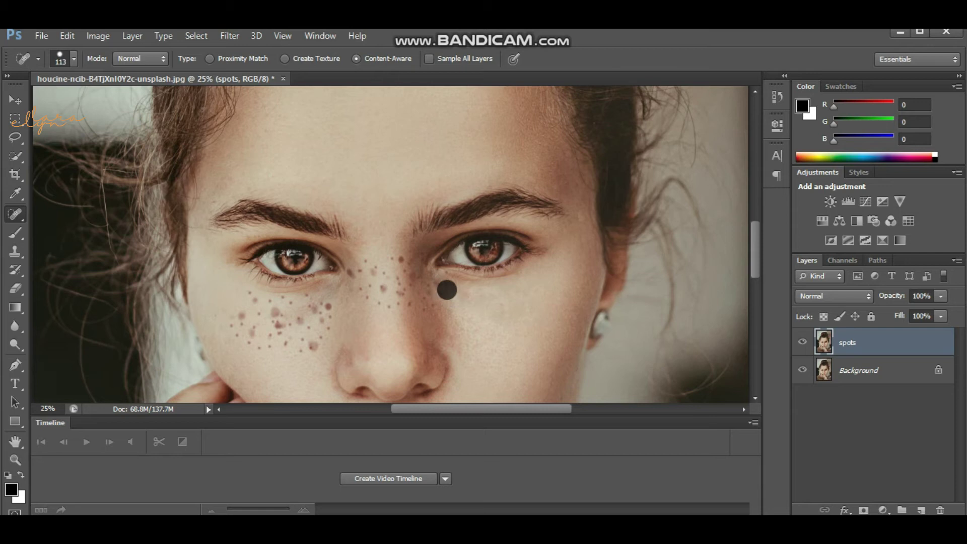
pyautogui.click(439, 287)
pyautogui.click(426, 298)
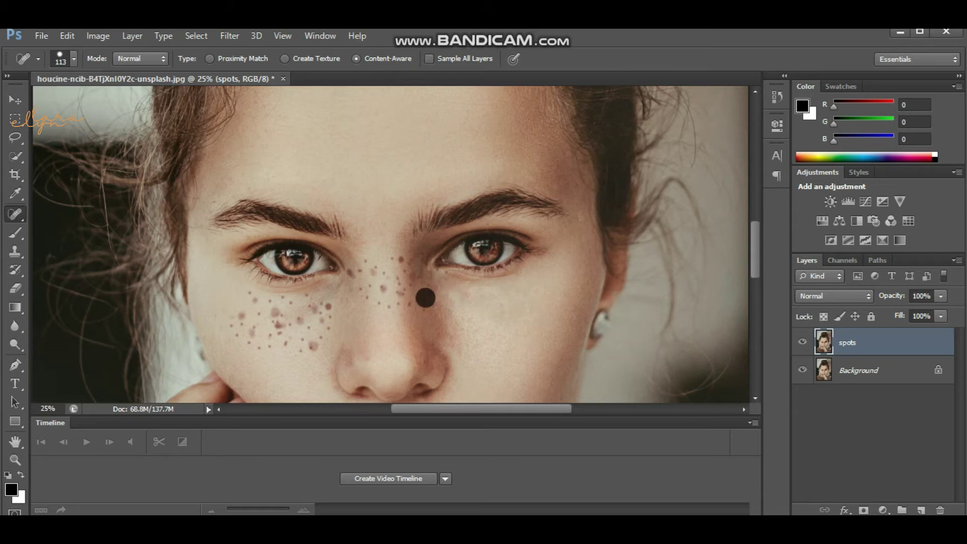
pyautogui.click(424, 308)
pyautogui.click(444, 278)
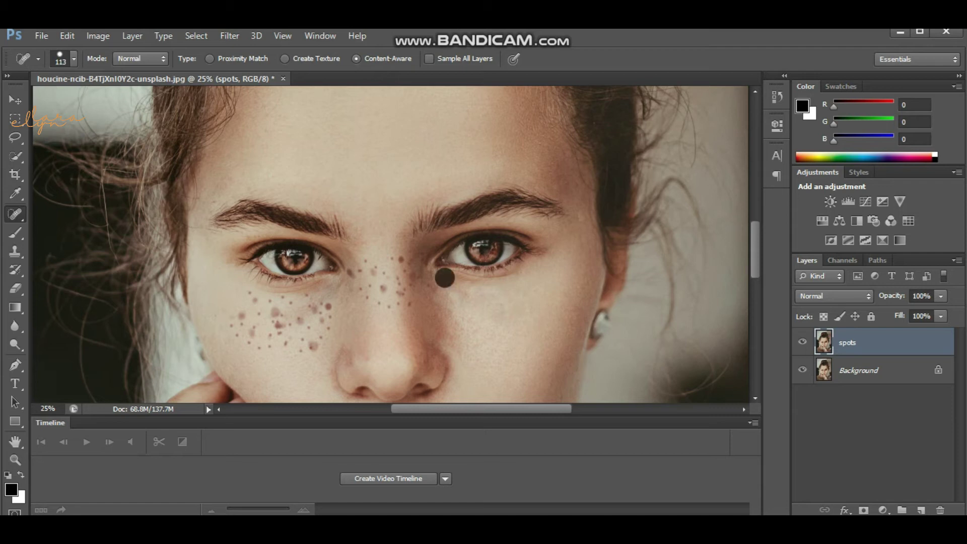
pyautogui.click(426, 286)
pyautogui.click(404, 305)
pyautogui.click(402, 293)
pyautogui.click(411, 275)
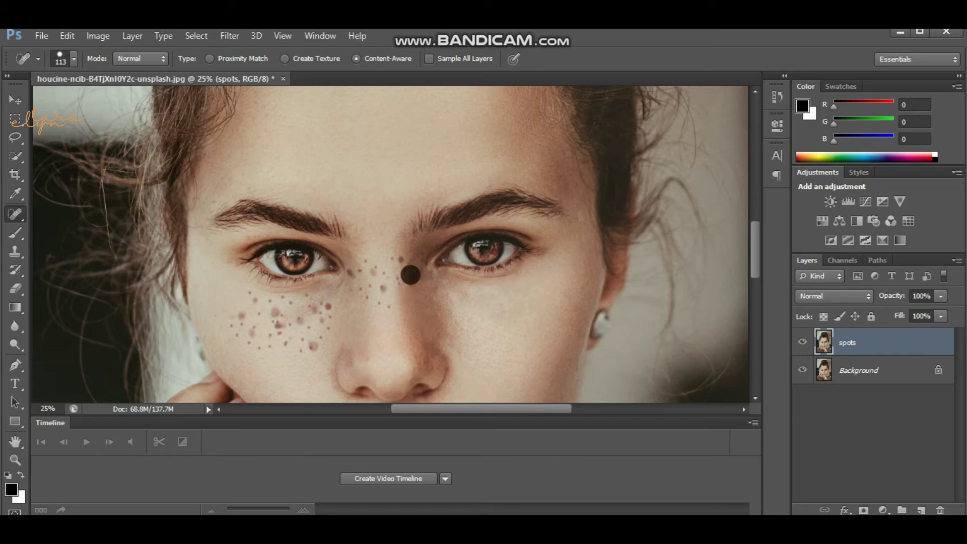
pyautogui.click(401, 260)
pyautogui.click(378, 266)
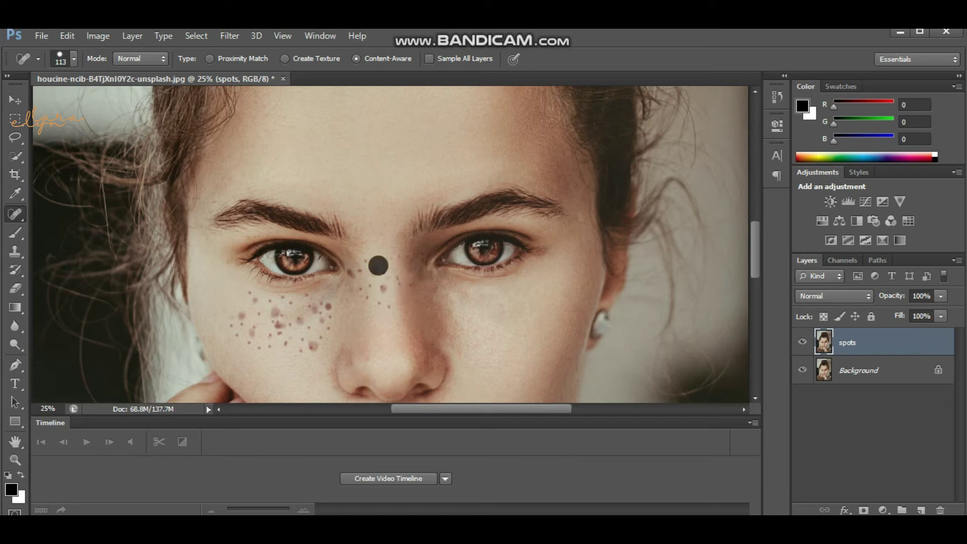
pyautogui.click(394, 260)
pyautogui.click(397, 281)
pyautogui.click(384, 290)
pyautogui.click(392, 307)
pyautogui.click(383, 305)
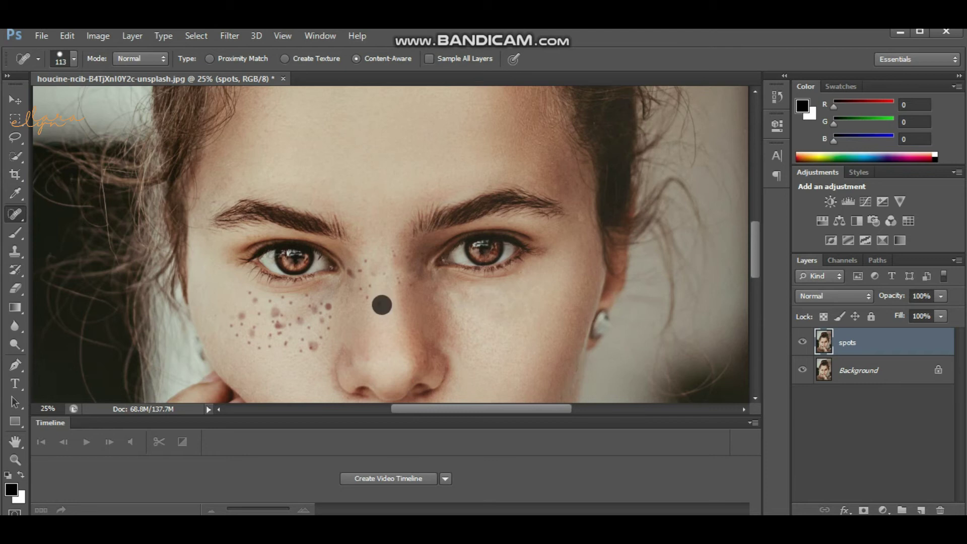
pyautogui.click(367, 296)
pyautogui.click(372, 289)
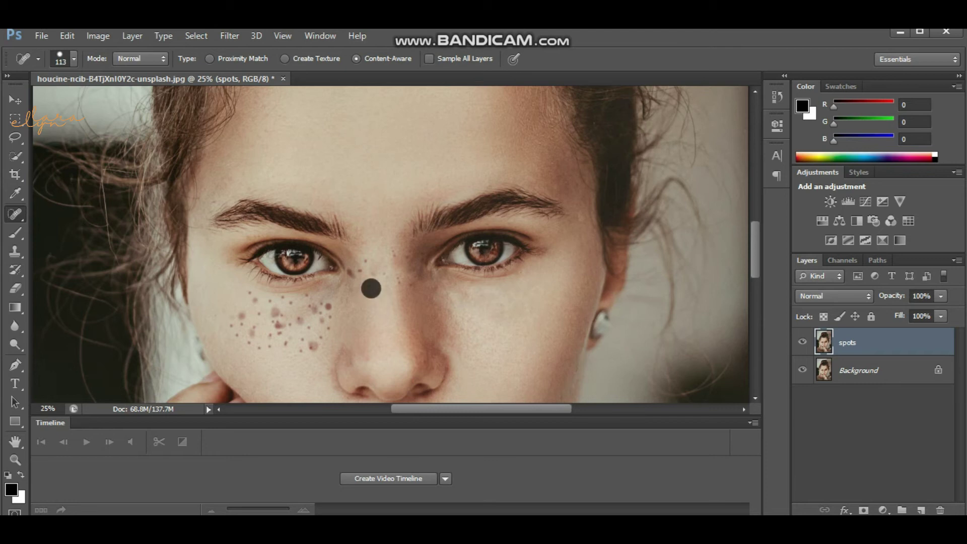
pyautogui.click(361, 269)
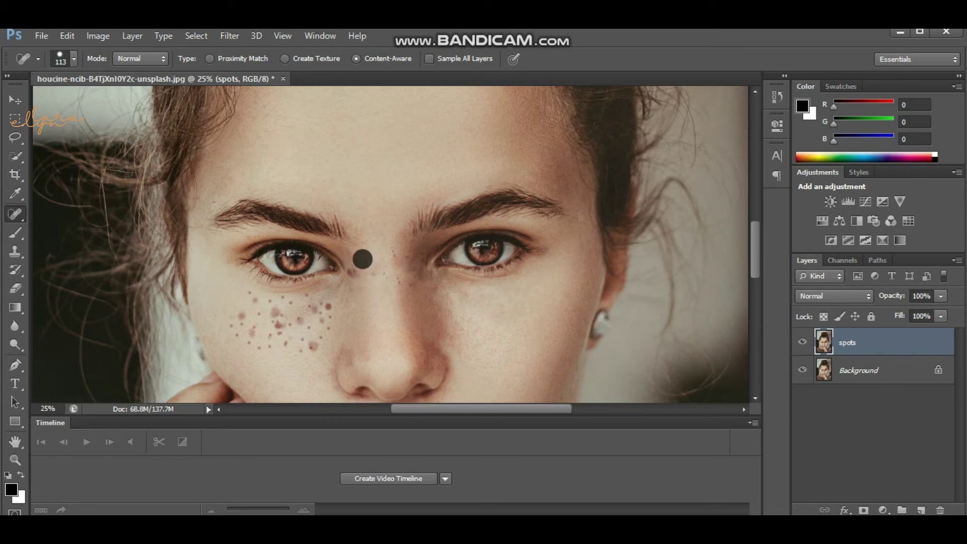
pyautogui.click(371, 274)
pyautogui.click(354, 273)
# Heal most freckles on the left cheek, including the pink one.
pyautogui.click(325, 306)
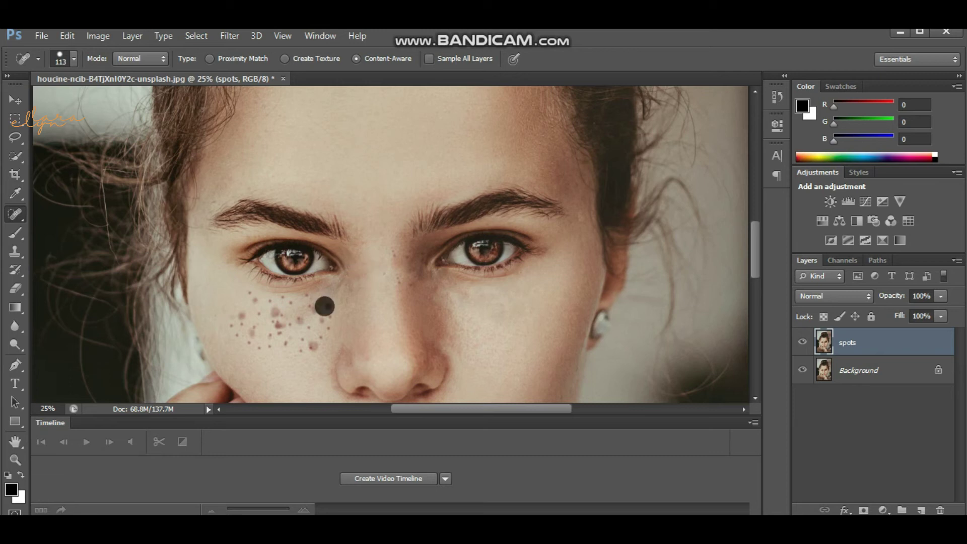
pyautogui.click(313, 309)
pyautogui.click(331, 318)
pyautogui.click(319, 317)
pyautogui.click(328, 328)
pyautogui.click(325, 324)
pyautogui.click(322, 339)
pyautogui.click(317, 347)
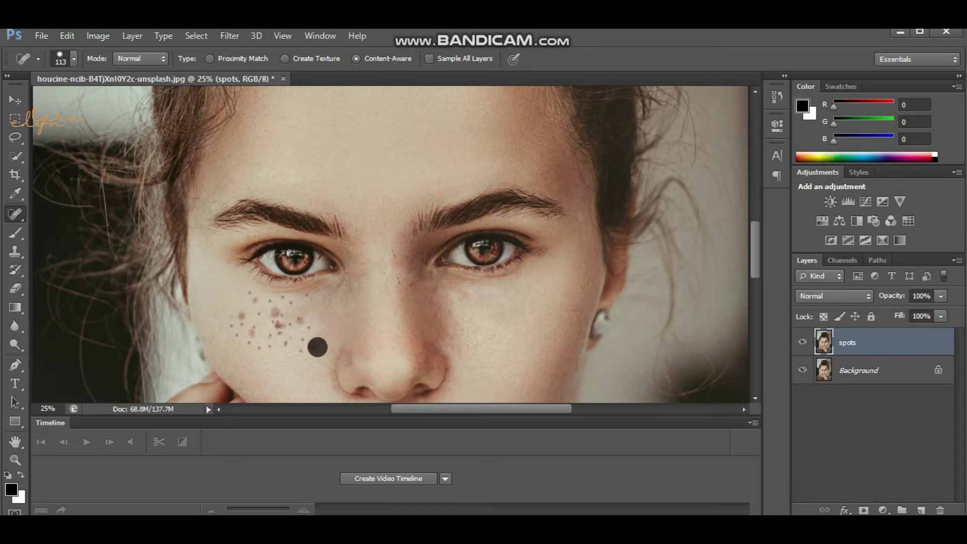
pyautogui.click(311, 324)
pyautogui.click(306, 342)
pyautogui.click(301, 353)
pyautogui.click(300, 317)
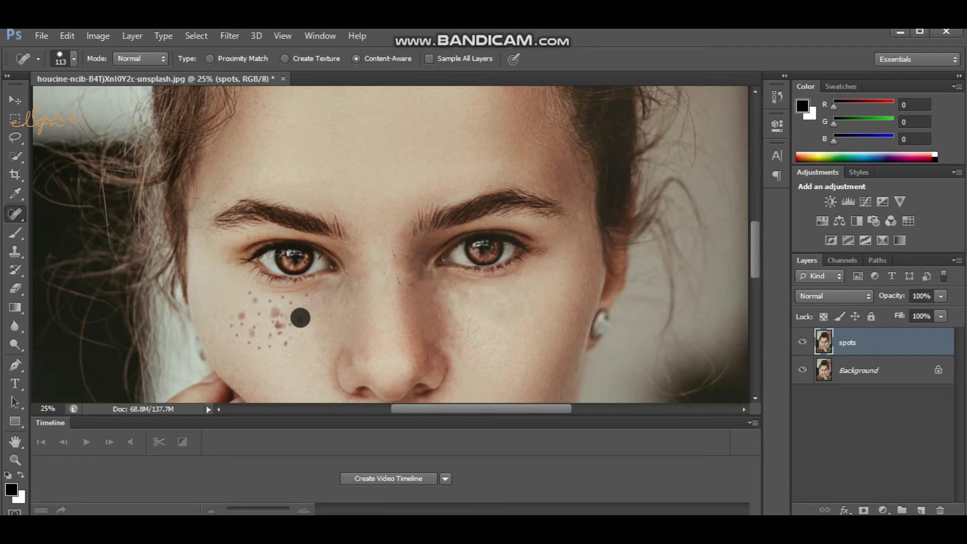
pyautogui.click(308, 297)
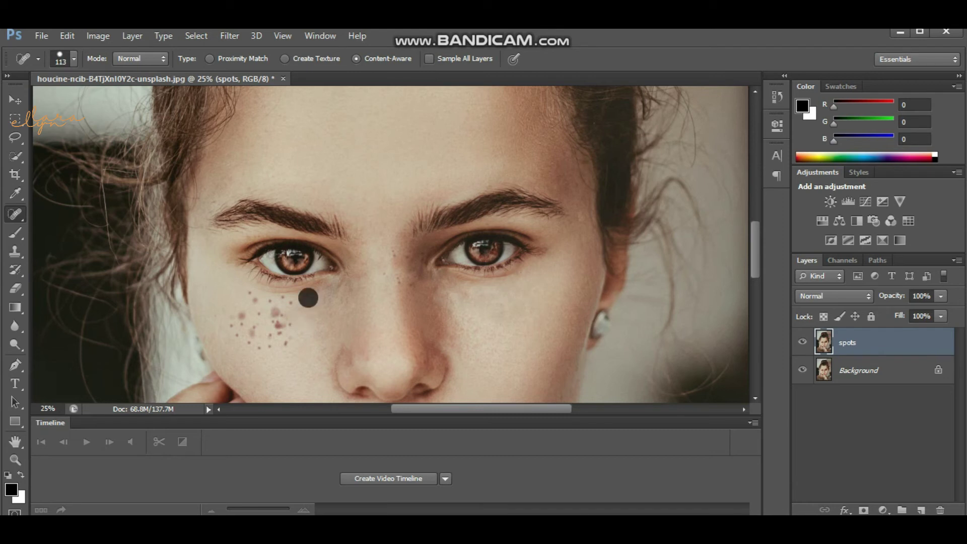
pyautogui.click(283, 298)
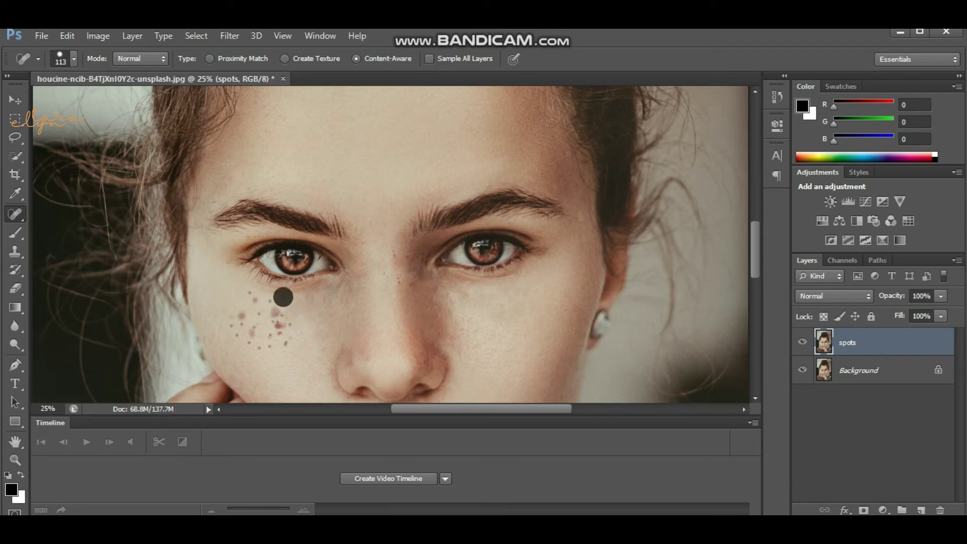
pyautogui.click(283, 341)
pyautogui.click(291, 324)
pyautogui.click(275, 325)
pyautogui.click(281, 318)
pyautogui.click(272, 301)
pyautogui.click(264, 316)
pyautogui.click(255, 299)
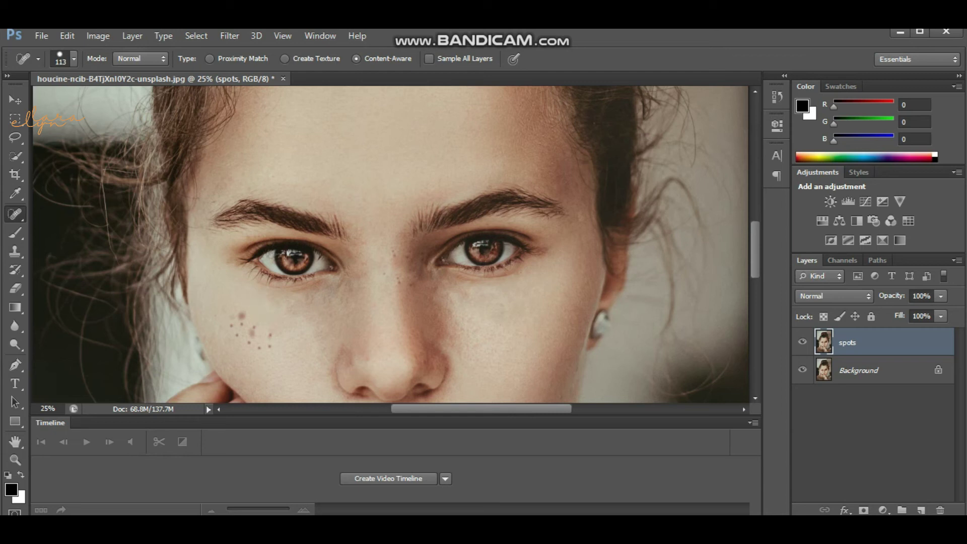
# Heal the last remaining freckles on the outer and lower left cheek.
pyautogui.click(240, 319)
pyautogui.click(271, 339)
pyautogui.click(260, 347)
pyautogui.click(254, 328)
pyautogui.click(253, 343)
pyautogui.click(230, 327)
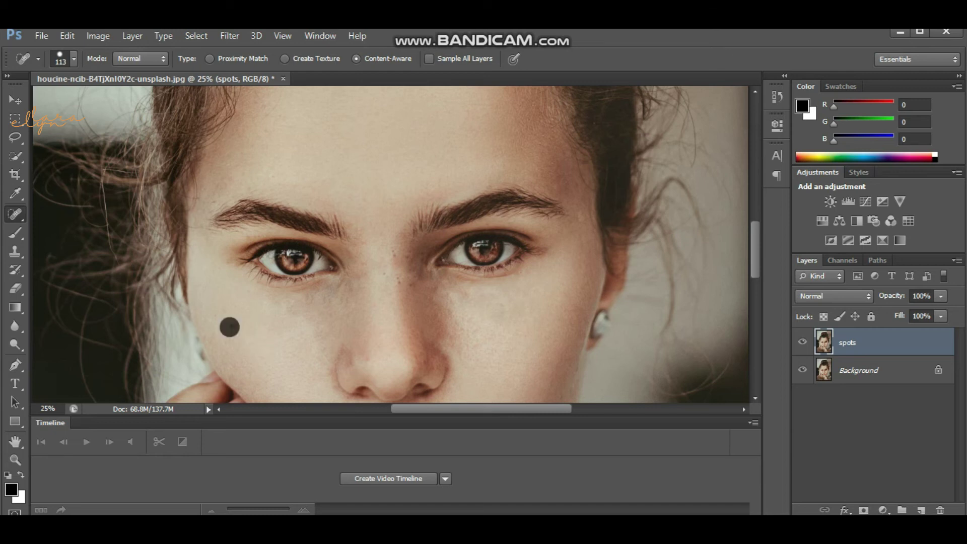
# Heal the faint spots on the nose bridge, under the right eye and between the eyes.
pyautogui.click(396, 253)
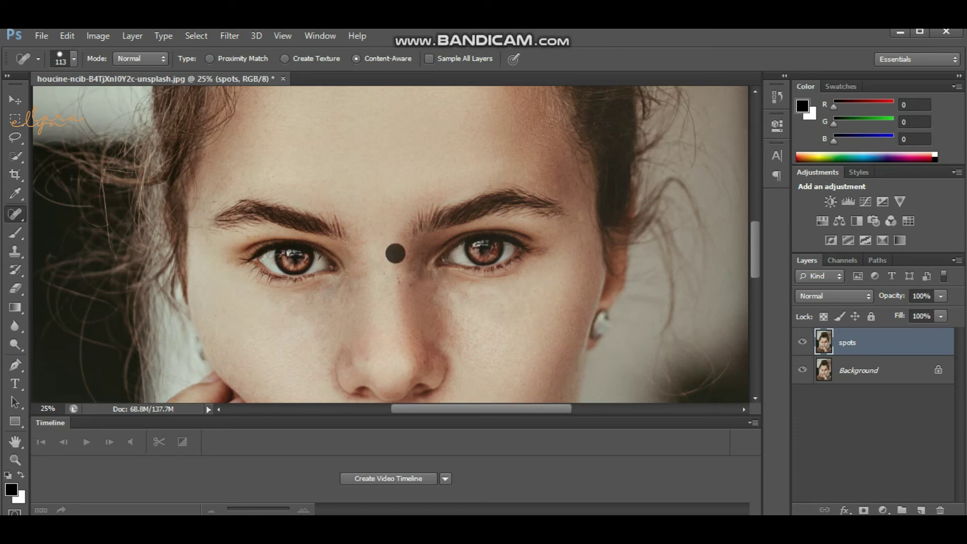
pyautogui.click(382, 274)
pyautogui.click(402, 280)
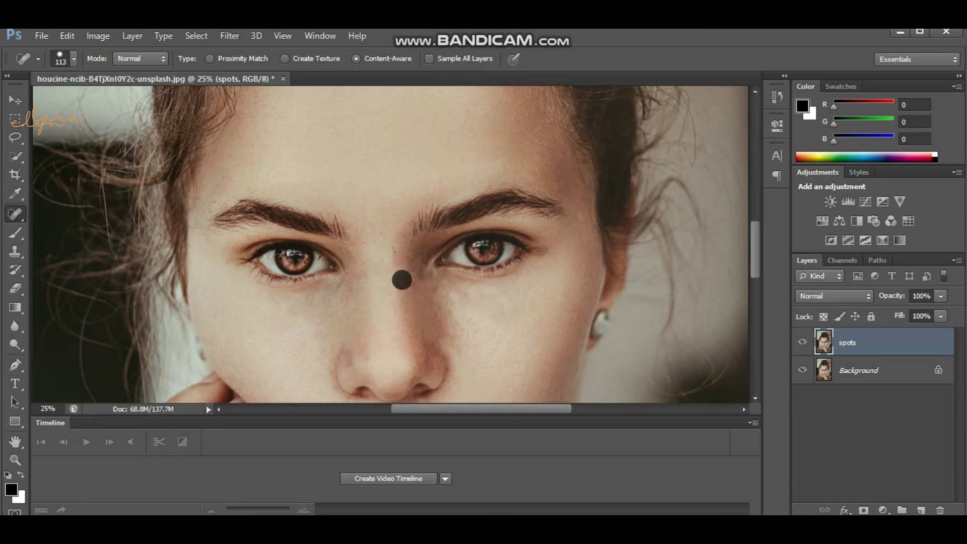
pyautogui.click(392, 250)
pyautogui.click(398, 278)
pyautogui.click(397, 248)
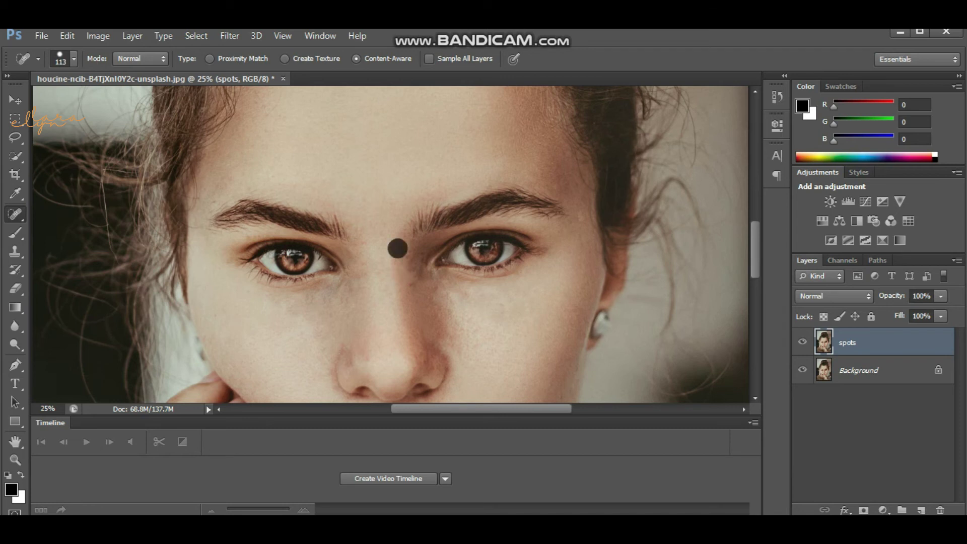
pyautogui.click(412, 258)
pyautogui.click(413, 269)
pyautogui.click(415, 286)
pyautogui.click(422, 278)
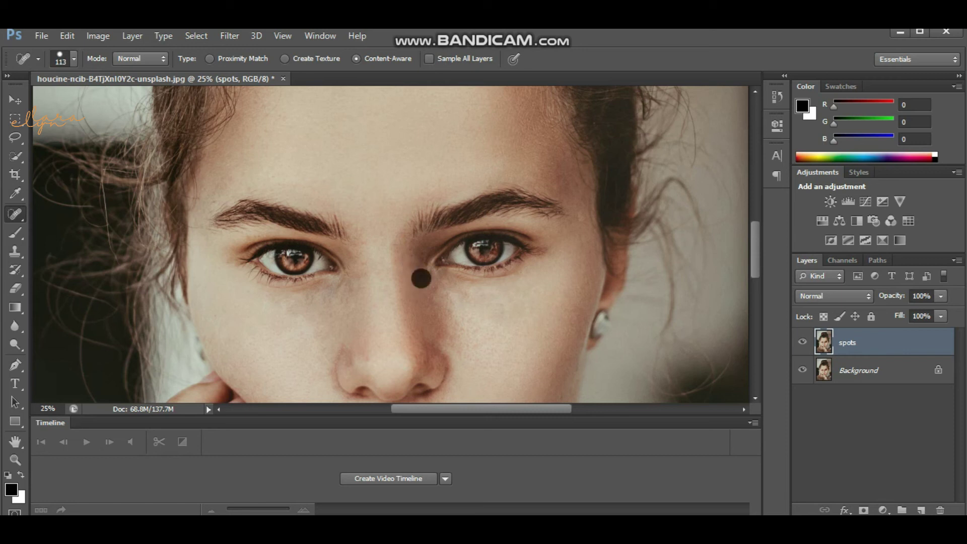
pyautogui.click(436, 283)
pyautogui.click(437, 279)
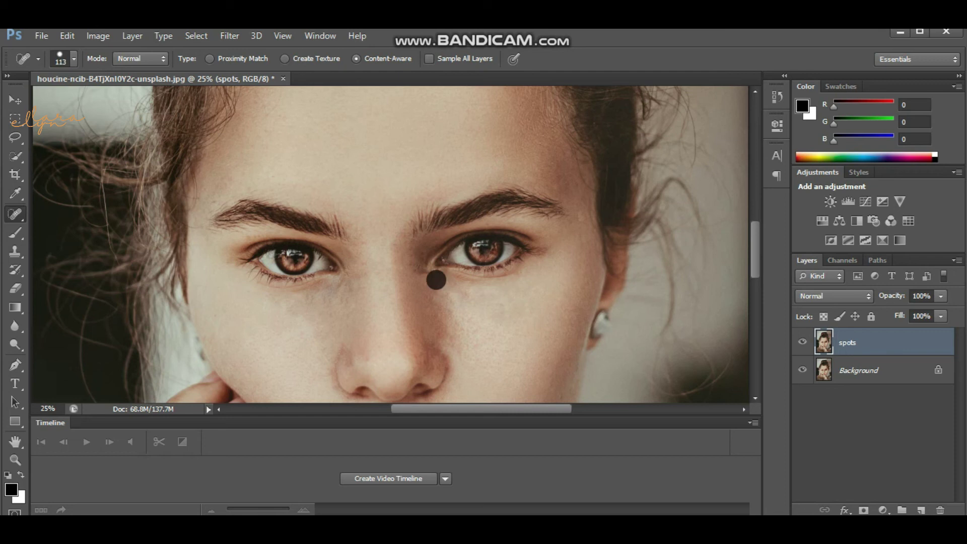
pyautogui.click(426, 280)
pyautogui.click(420, 274)
pyautogui.click(414, 263)
pyautogui.click(417, 265)
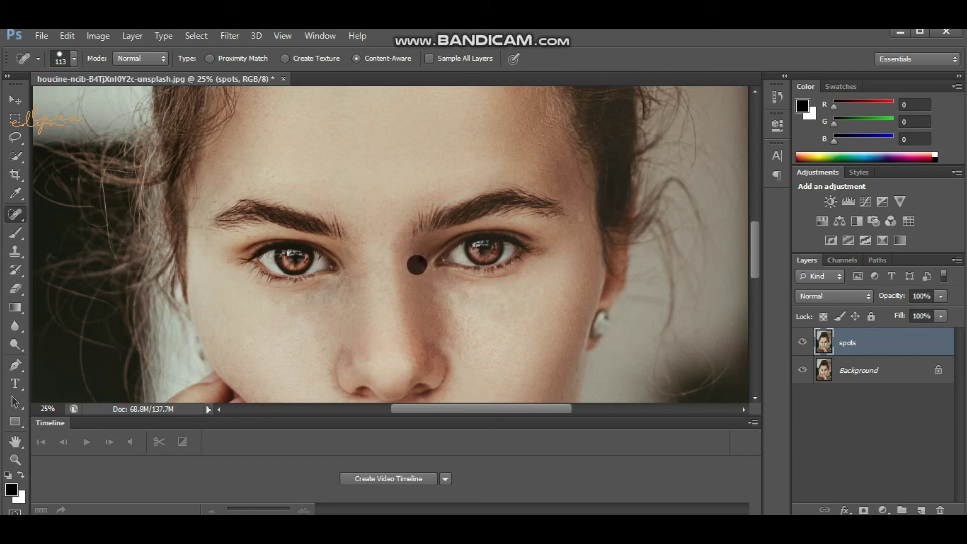
pyautogui.click(418, 251)
# Scroll the canvas down and back to inspect the retouched lower face.
pyautogui.scroll(-3, 390, 244)
pyautogui.scroll(-3, 390, 244)
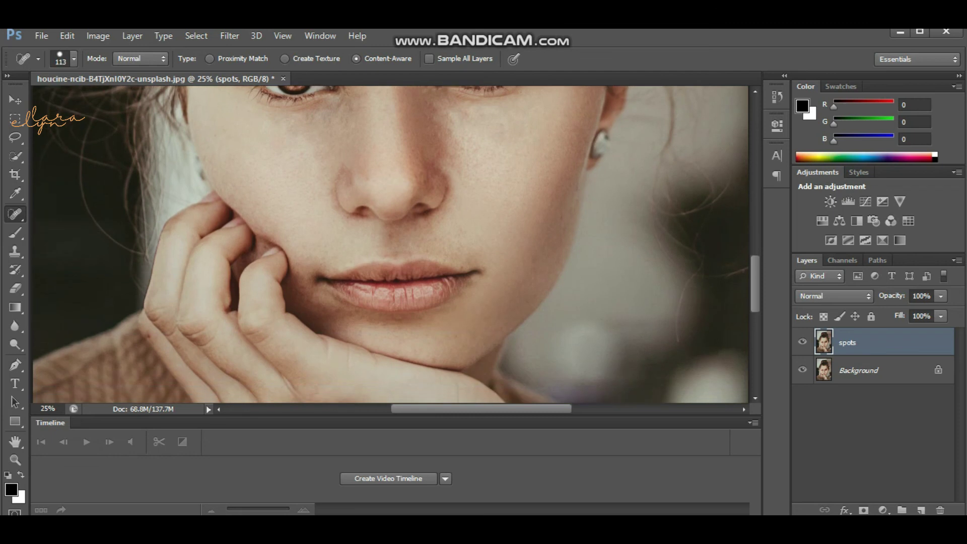
pyautogui.scroll(6, 391, 244)
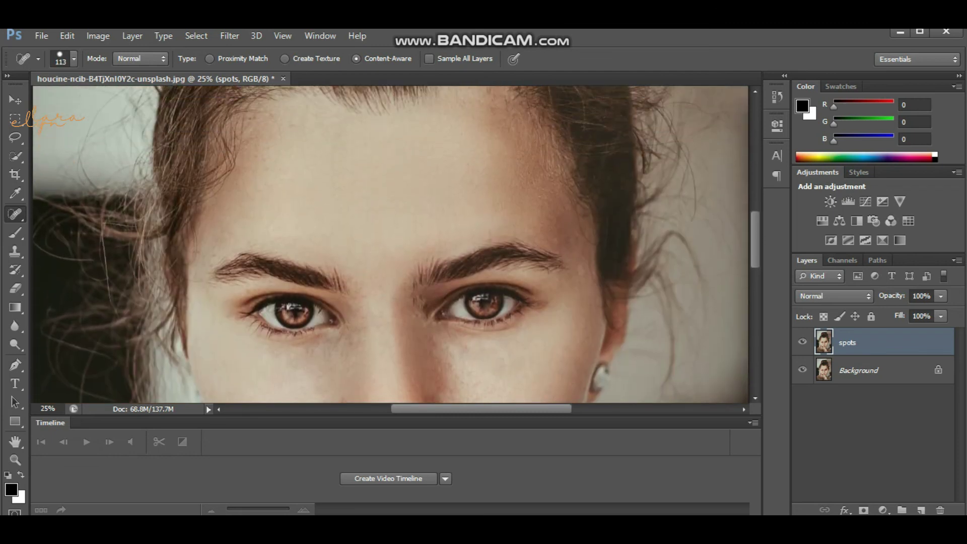
pyautogui.scroll(-1, 390, 244)
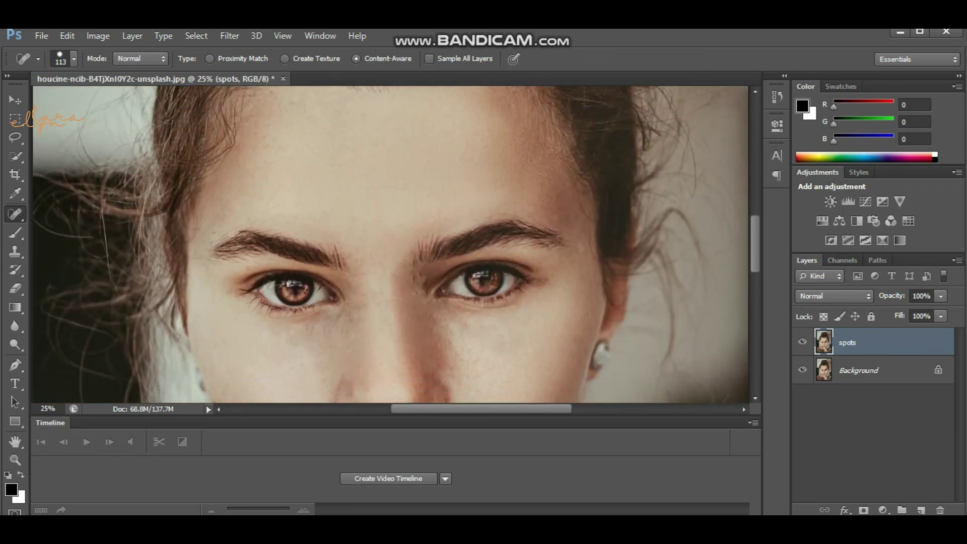
# Select Background, toggle the spots layer's visibility to compare, ending with spots visible.
pyautogui.hotkey('alt', '[')
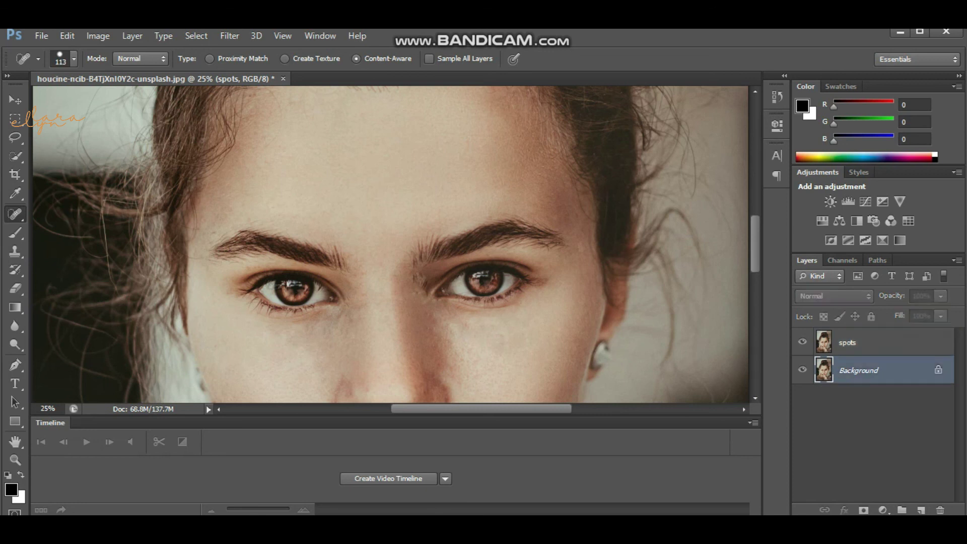
pyautogui.click(803, 370)
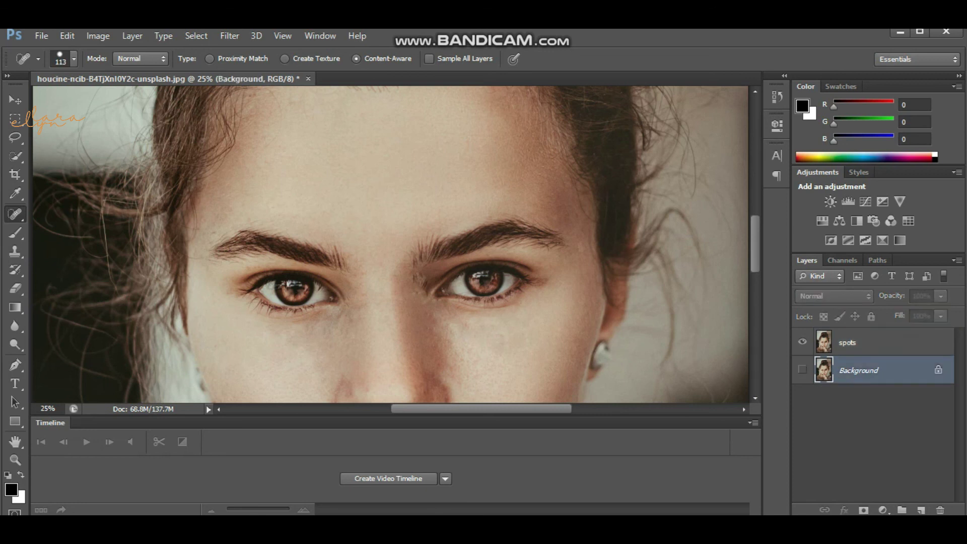
pyautogui.click(803, 370)
pyautogui.click(803, 341)
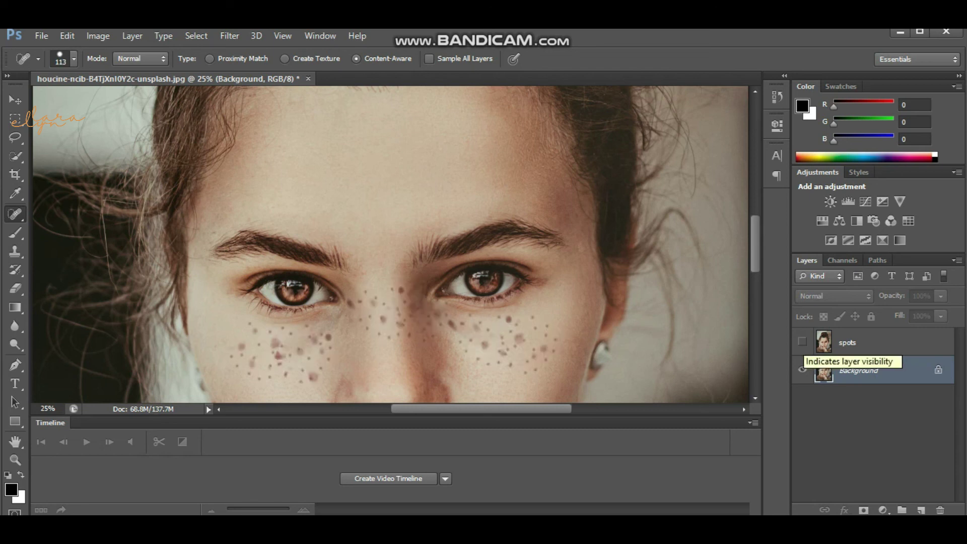
pyautogui.click(802, 342)
pyautogui.click(802, 342)
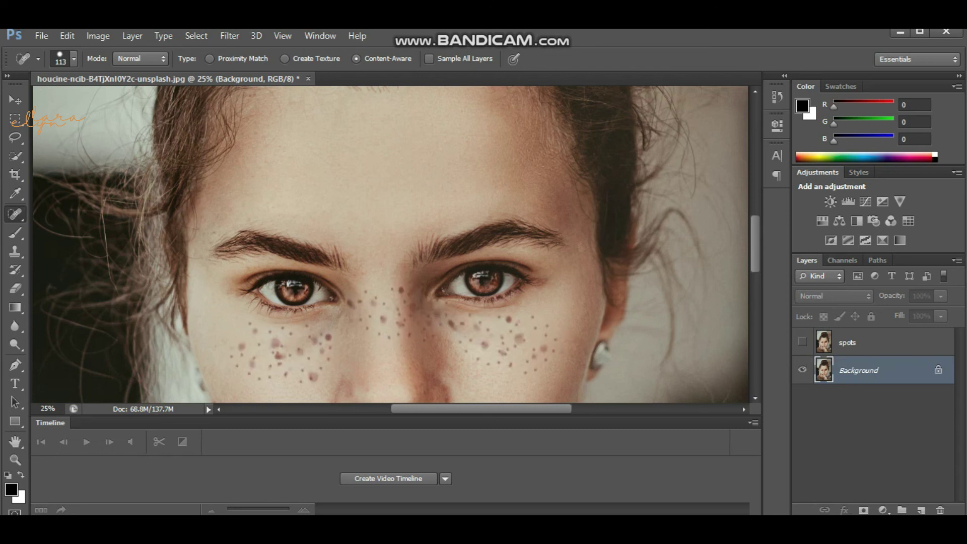
pyautogui.scroll(-2, 396, 244)
pyautogui.click(803, 342)
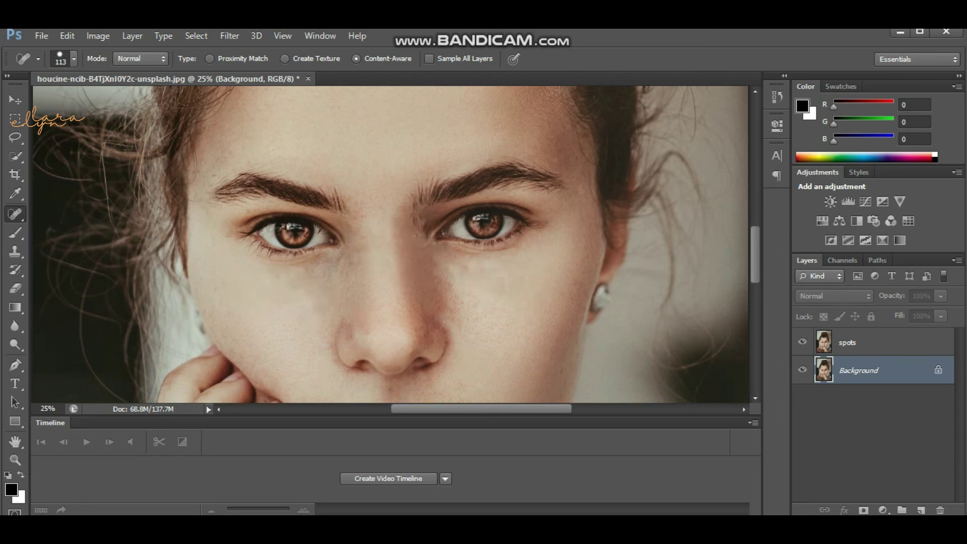